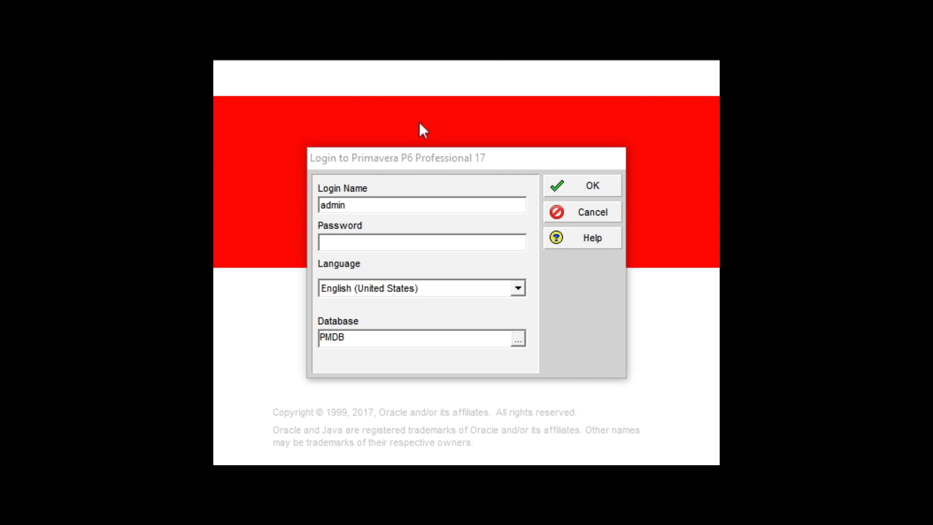
# Enter the account password in the login dialog and log in to P6
pyautogui.click(346, 243)
pyautogui.write('a')
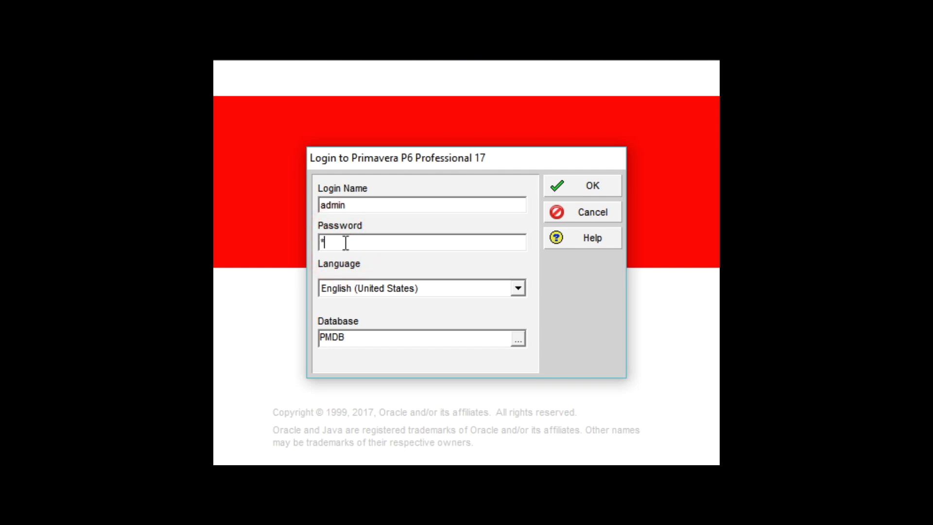
pyautogui.write('dmin')
pyautogui.click(593, 187)
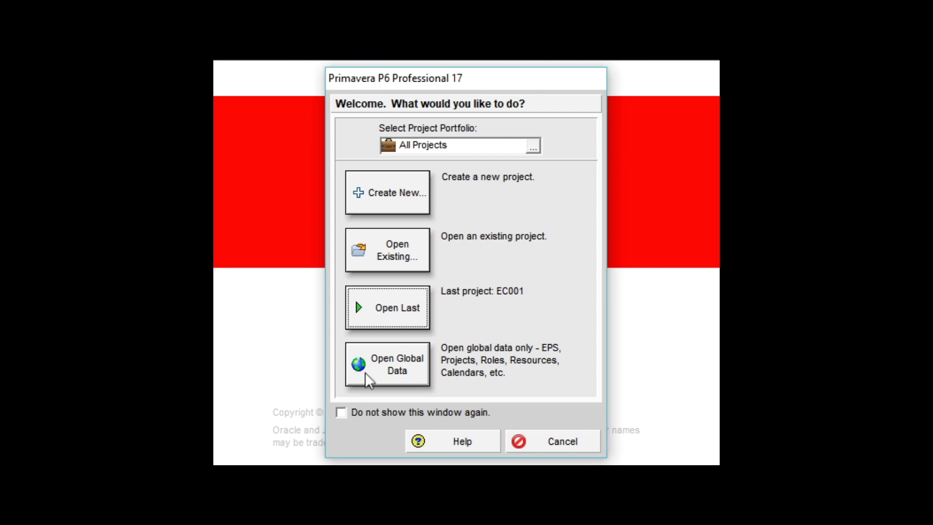
# Choose Open Global Data on the Welcome dialog, leading to project EC001 in the Activities window
pyautogui.click(366, 373)
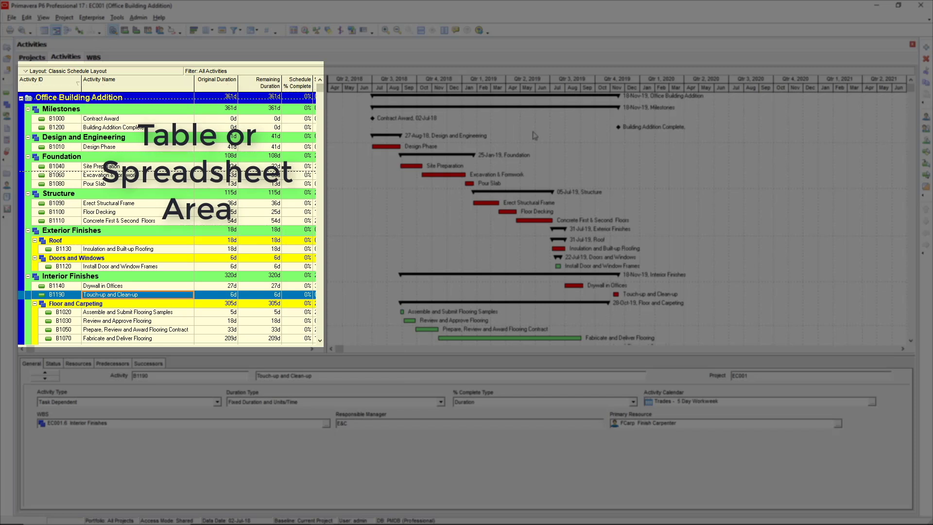
# Select the Structure row and activity B1100 Floor Decking, then switch to the Projects list
pyautogui.click(659, 195)
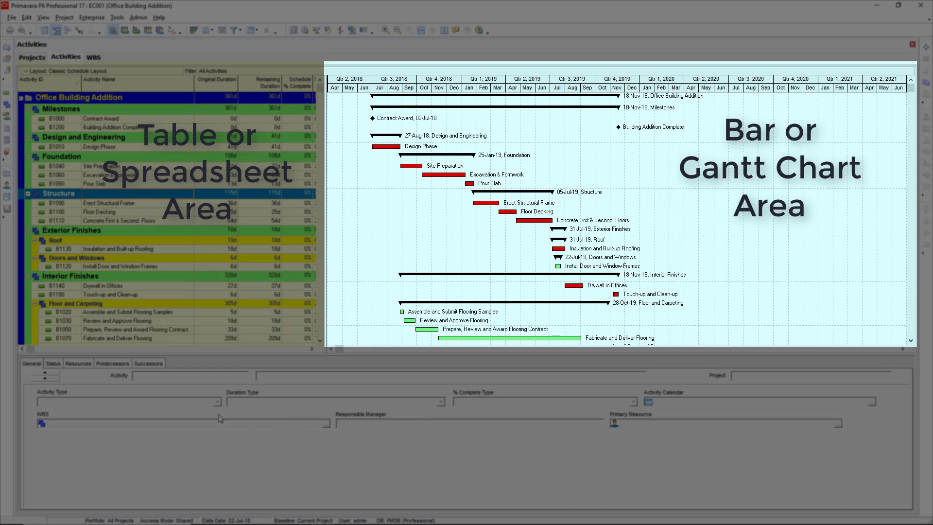
pyautogui.click(106, 212)
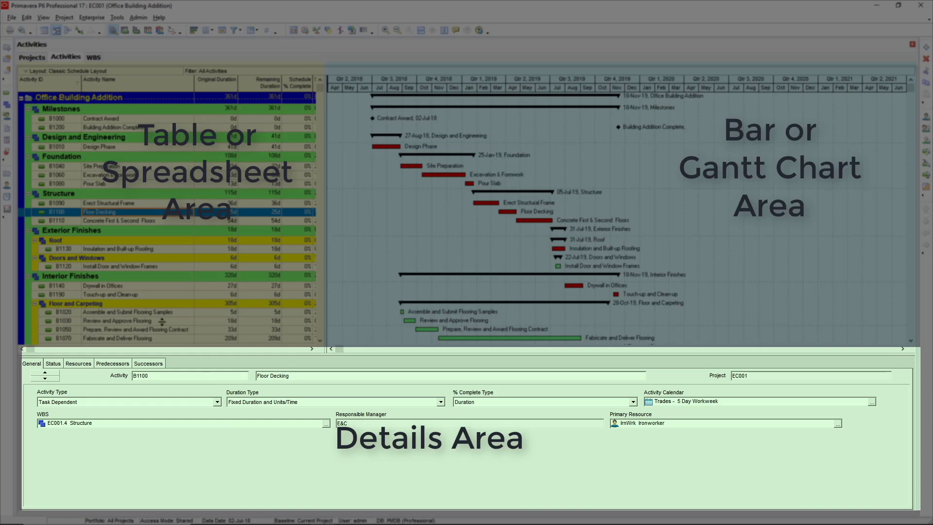
pyautogui.click(28, 58)
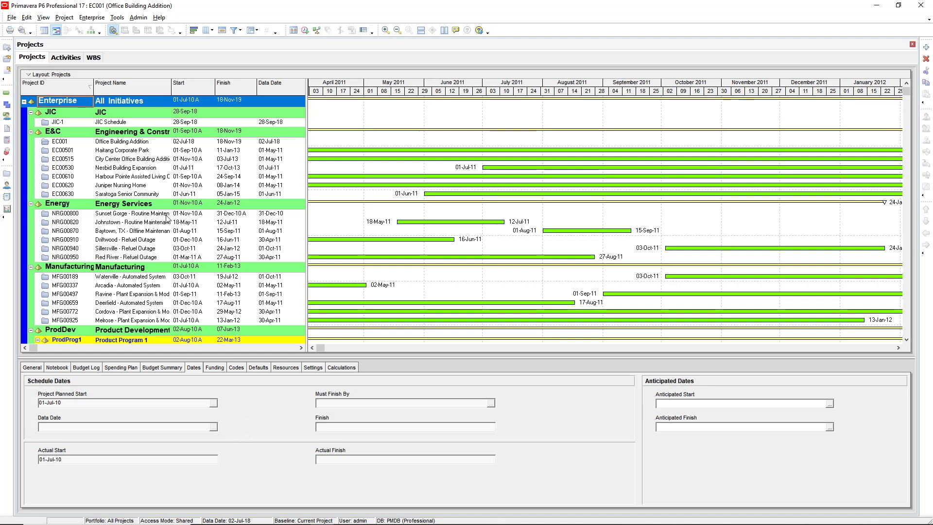
# Return to EC001's Activities view, with Floor Decking's details showing again
pyautogui.click(67, 58)
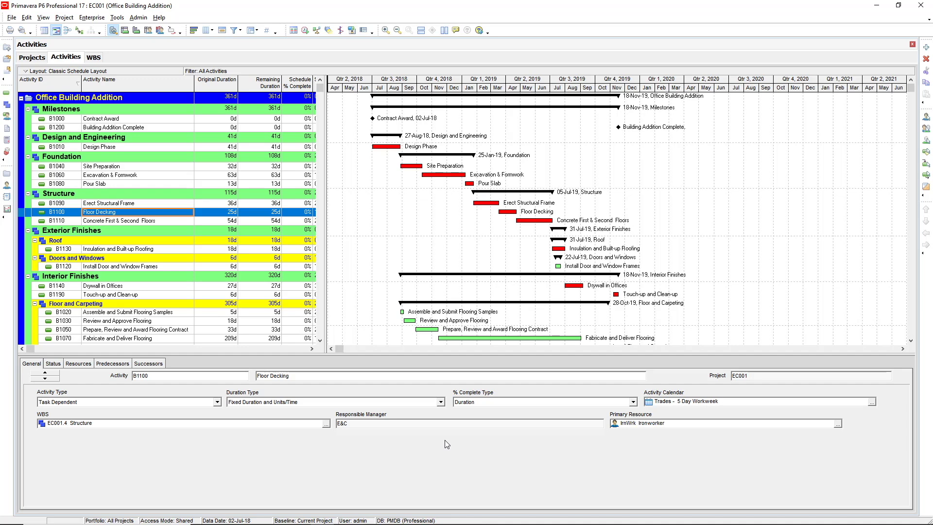
# Show EC001's WBS view with the Gantt timescale compressed to span August 2018 to September 2019
pyautogui.click(93, 57)
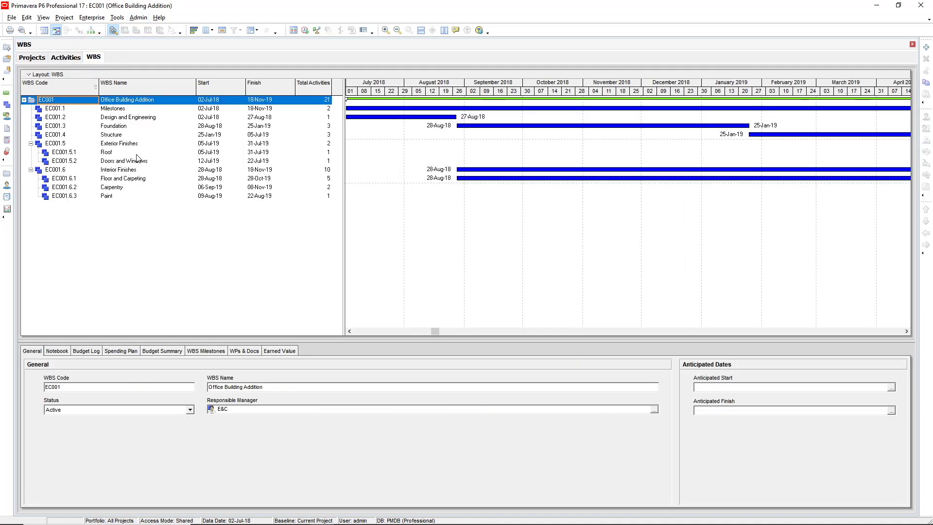
pyautogui.click(620, 91)
pyautogui.moveTo(618, 88); pyautogui.dragTo(528, 104)
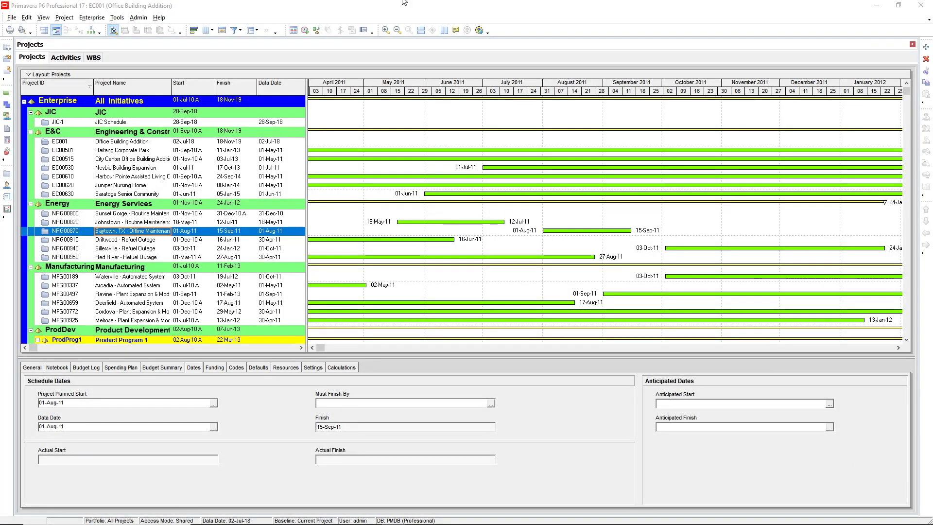
pyautogui.click(59, 58)
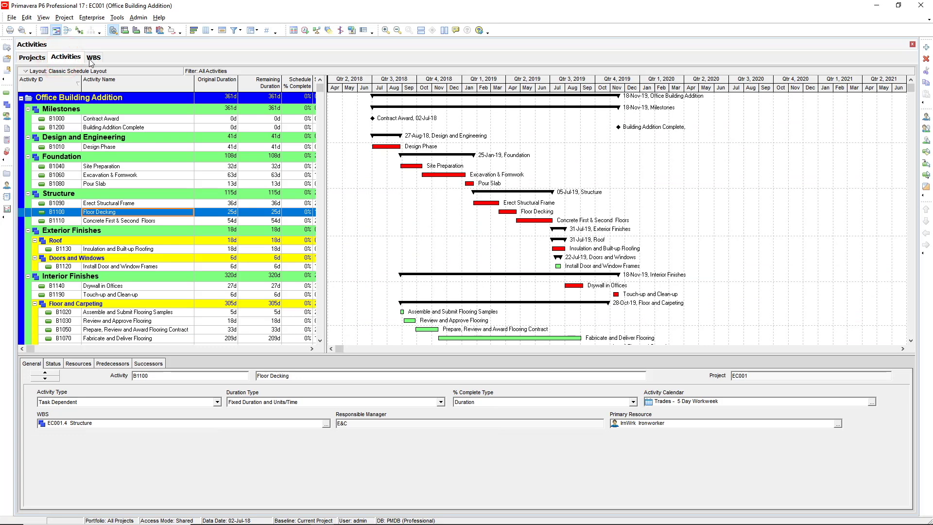
pyautogui.click(94, 58)
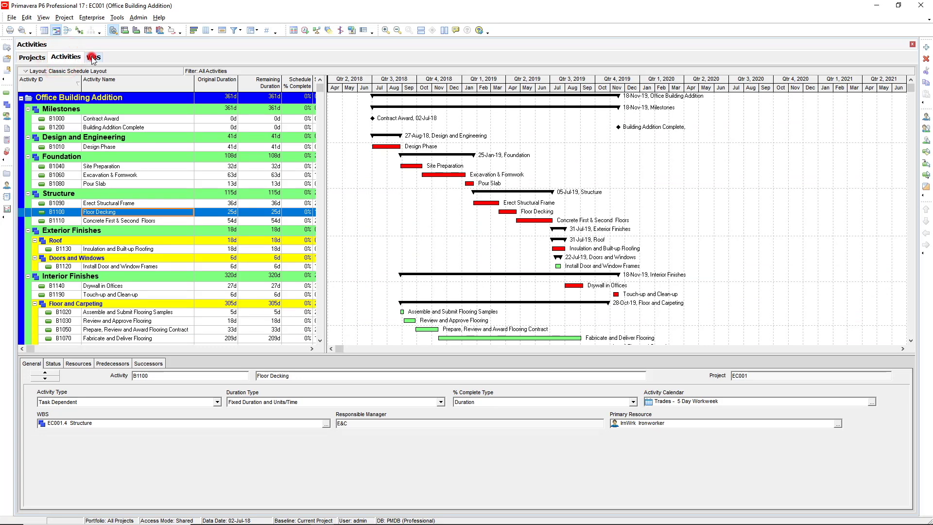
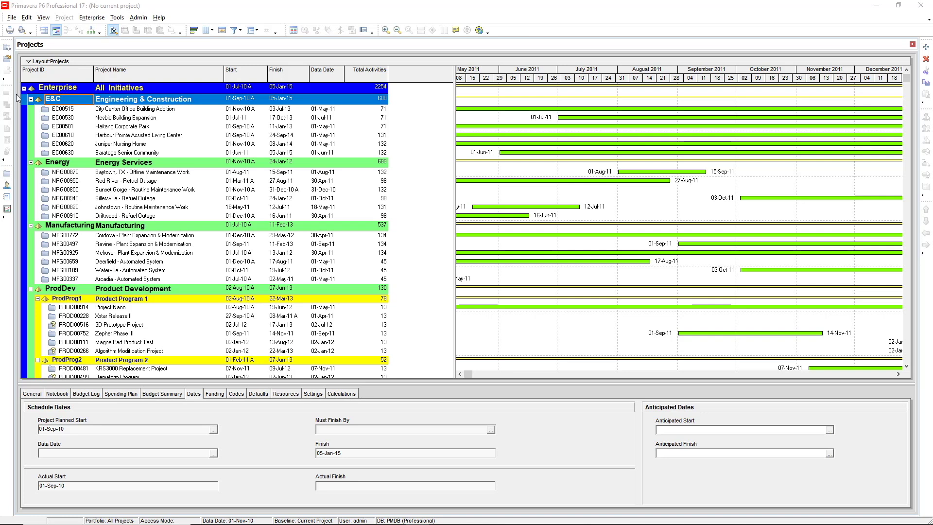
# Collapse the E&C, Energy, Manufacturing, ProdDev, Corporate and LOB 2 nodes, leaving only LOB 1 projects shown
pyautogui.click(31, 99)
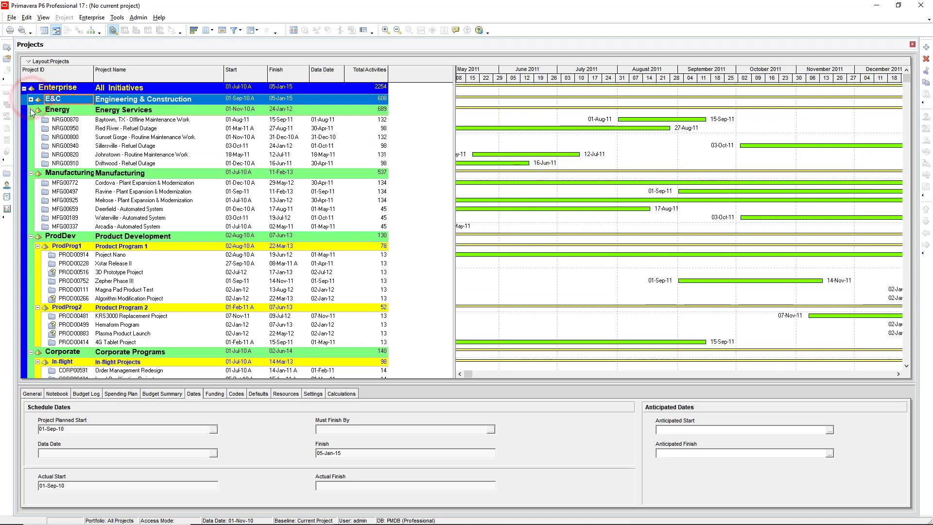
pyautogui.click(30, 109)
pyautogui.click(31, 120)
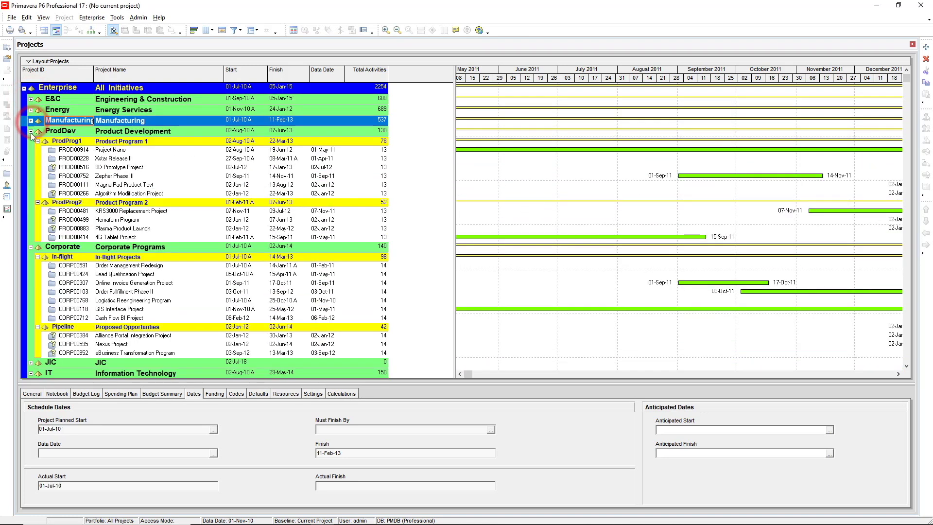
pyautogui.click(31, 131)
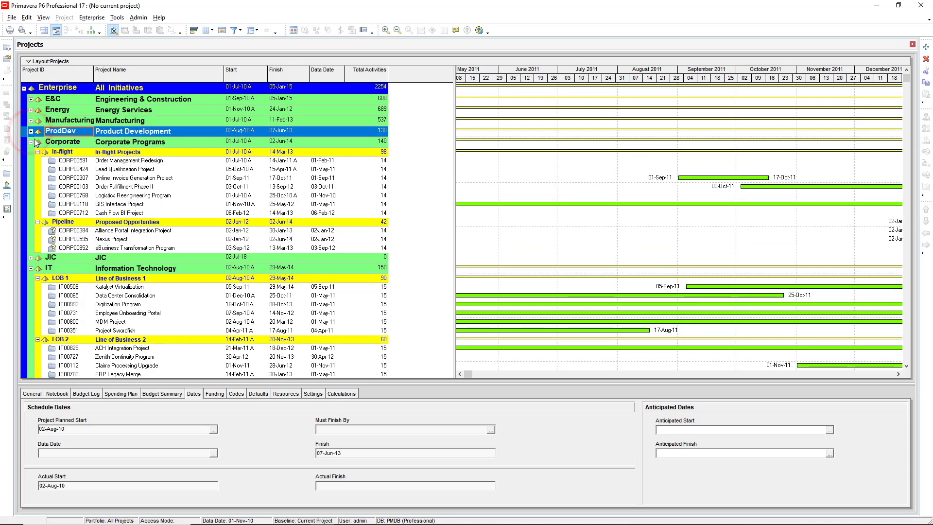
pyautogui.click(31, 142)
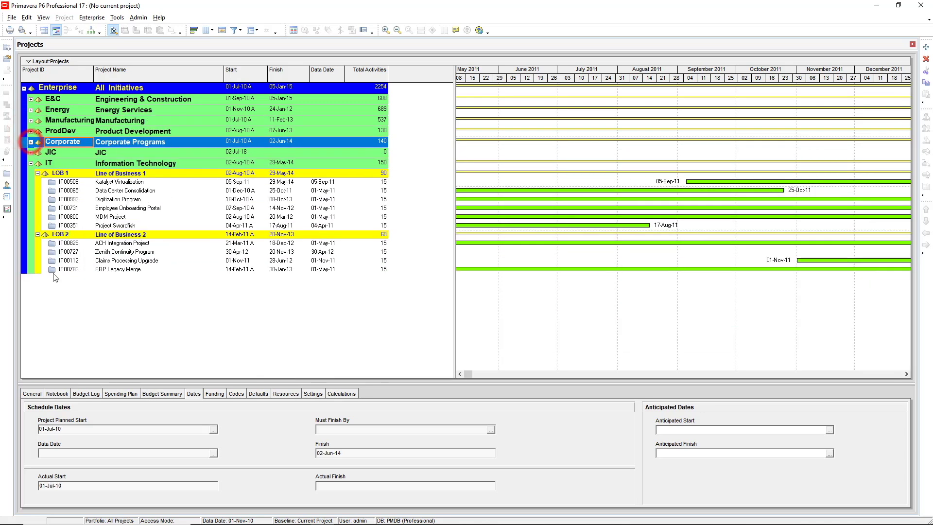
pyautogui.click(38, 234)
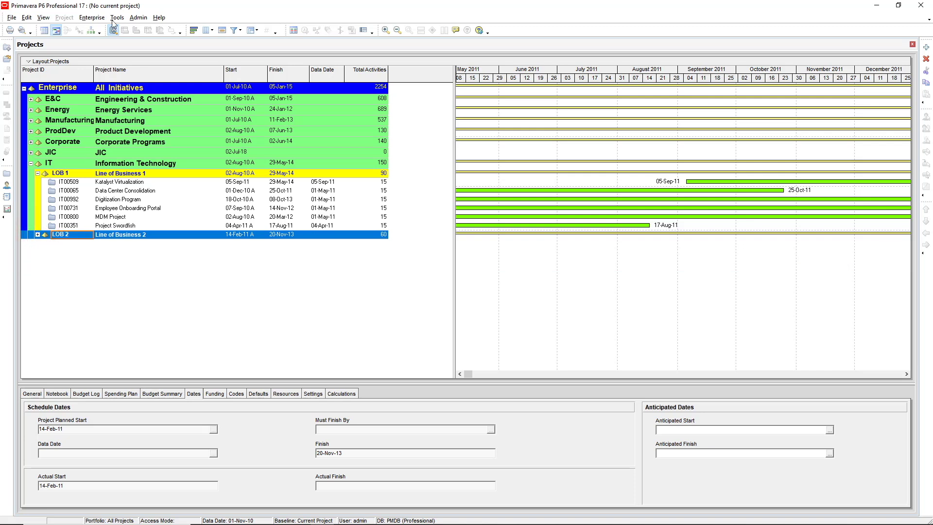
pyautogui.click(89, 19)
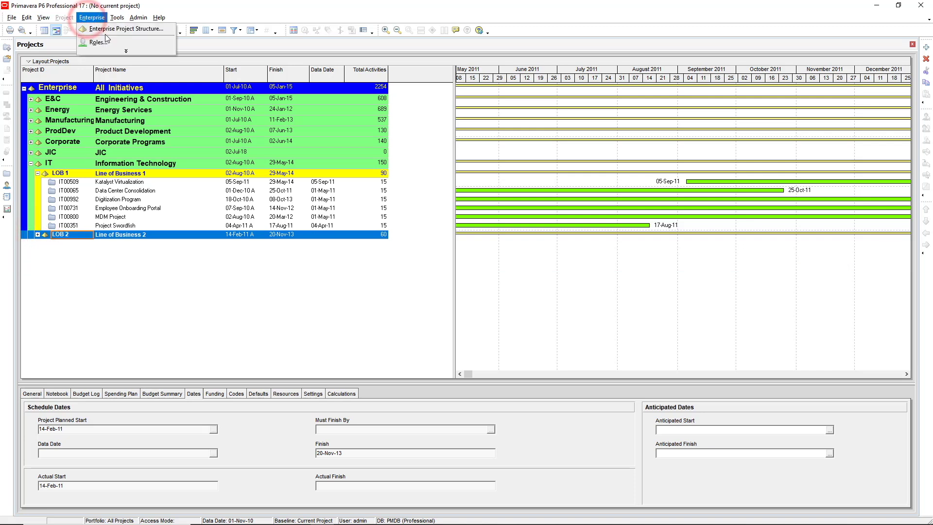
# In the Enterprise Project Structure, shift LOB 2 above LOB 1, then shift LOB 1 back on top
pyautogui.click(105, 28)
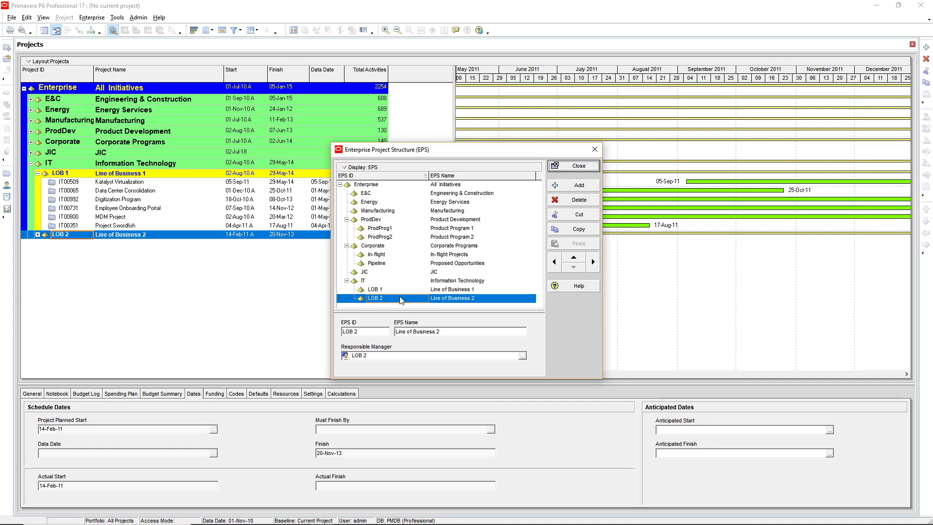
pyautogui.click(574, 258)
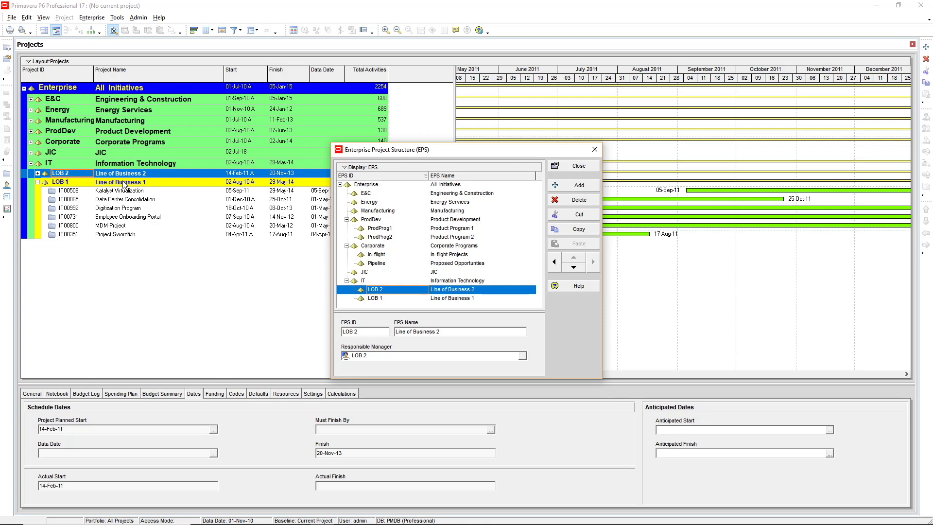
pyautogui.click(386, 297)
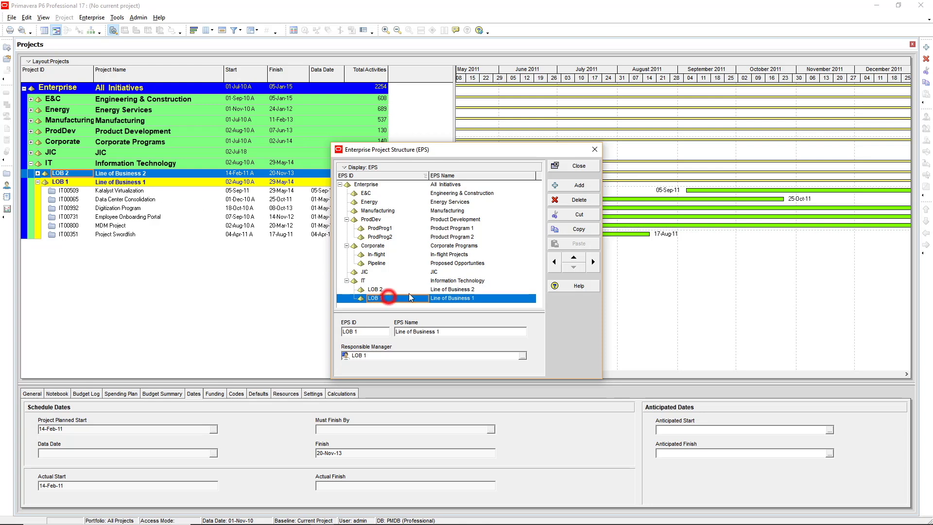
pyautogui.click(575, 259)
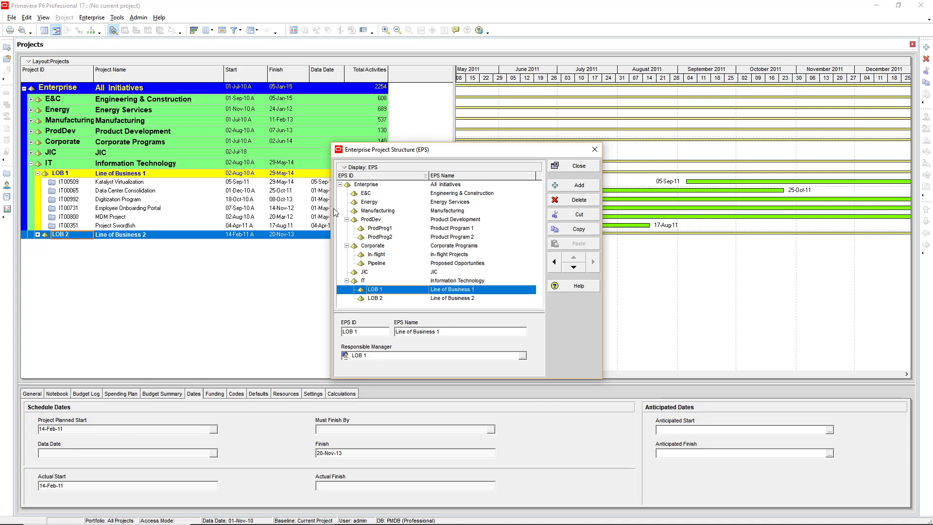
# Add EPS node 'Office' named 'Office Addition', indented under E&C, and close the EPS dialog
pyautogui.click(366, 194)
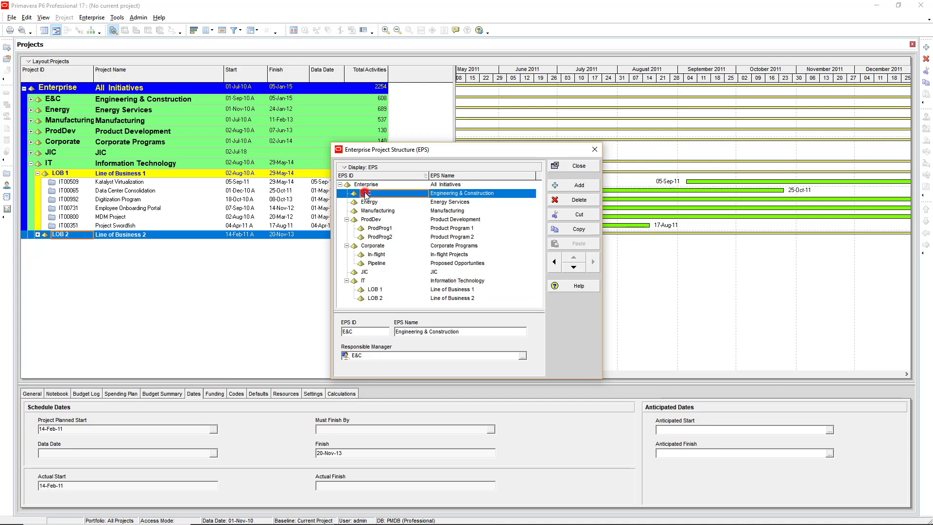
pyautogui.click(578, 185)
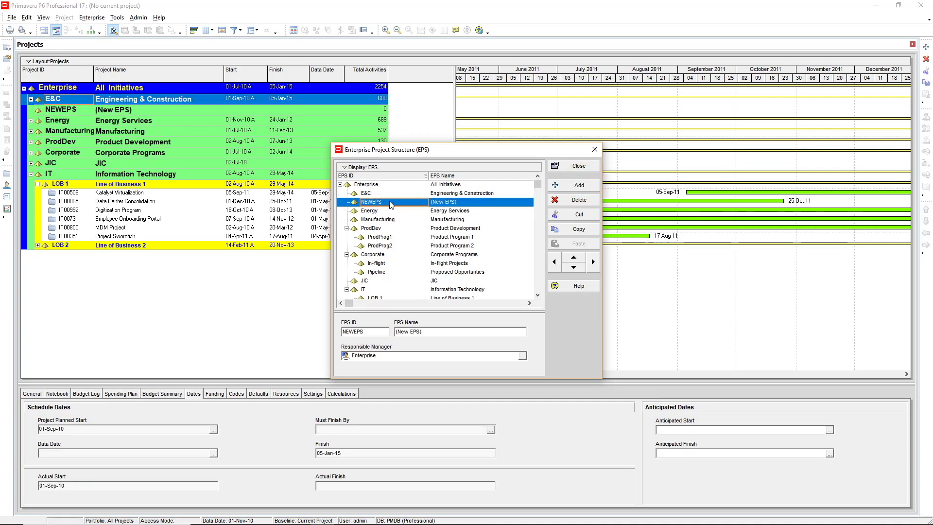
pyautogui.click(390, 202)
pyautogui.write('Office')
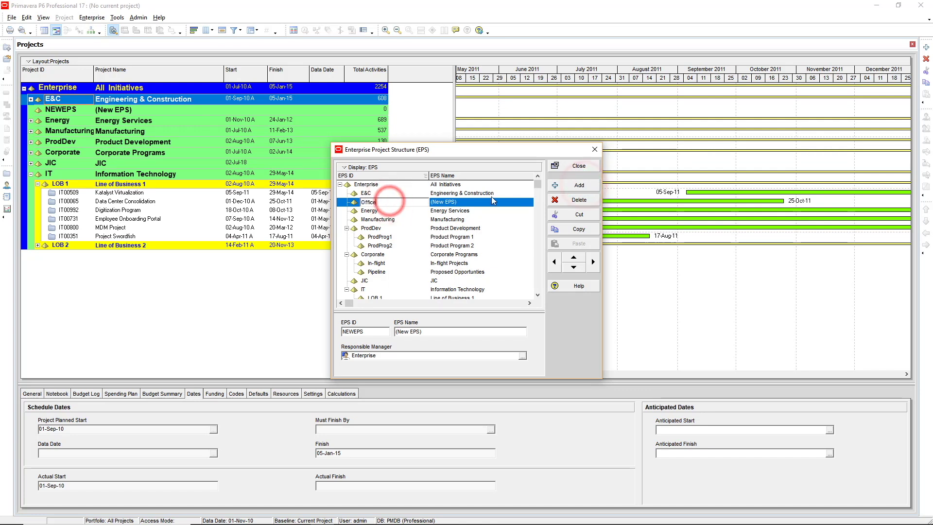
pyautogui.click(462, 201)
pyautogui.write('Office Addition')
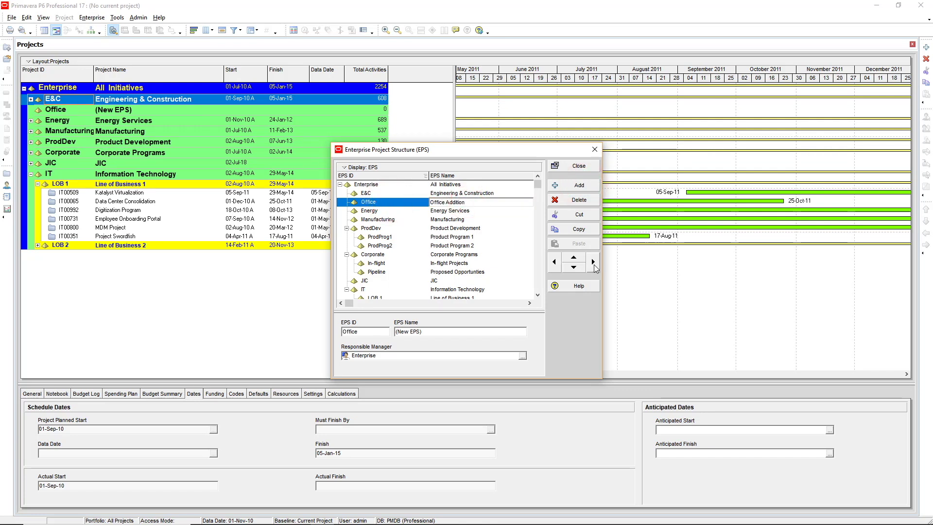
pyautogui.click(594, 265)
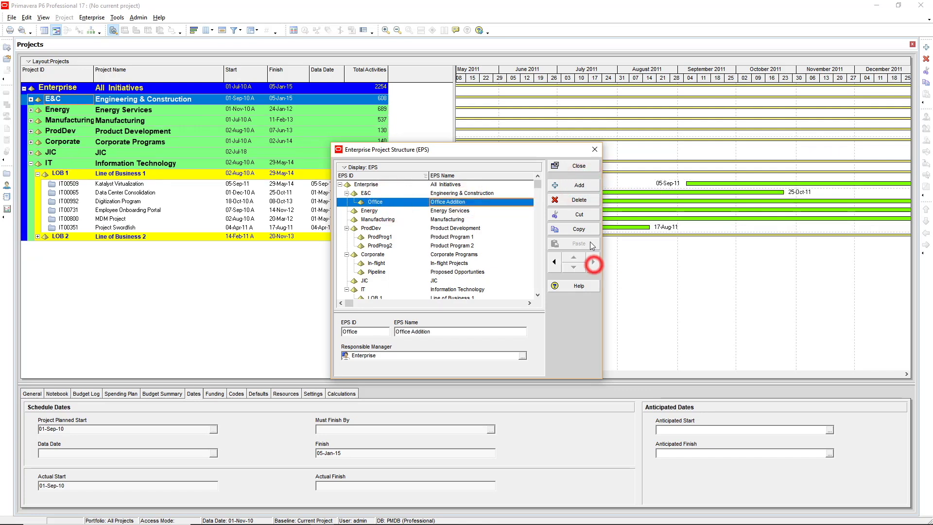
pyautogui.click(576, 166)
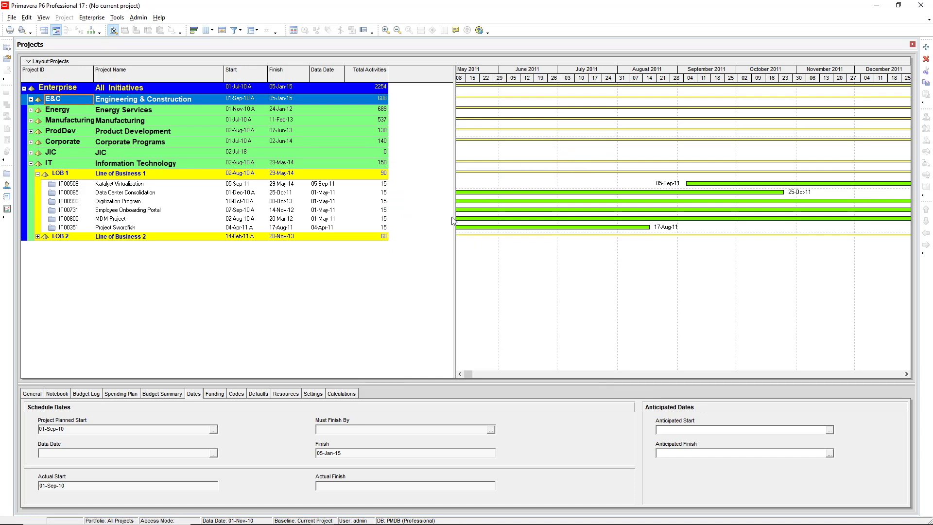
# Expand E&C, revisit the Enterprise Project Structure, and select the new Office Addition node
pyautogui.click(31, 99)
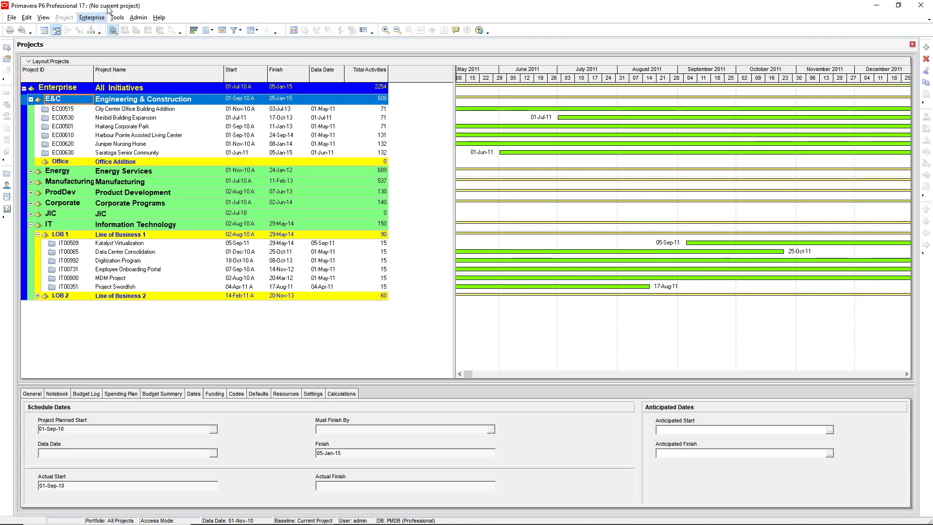
pyautogui.click(90, 19)
pyautogui.click(97, 29)
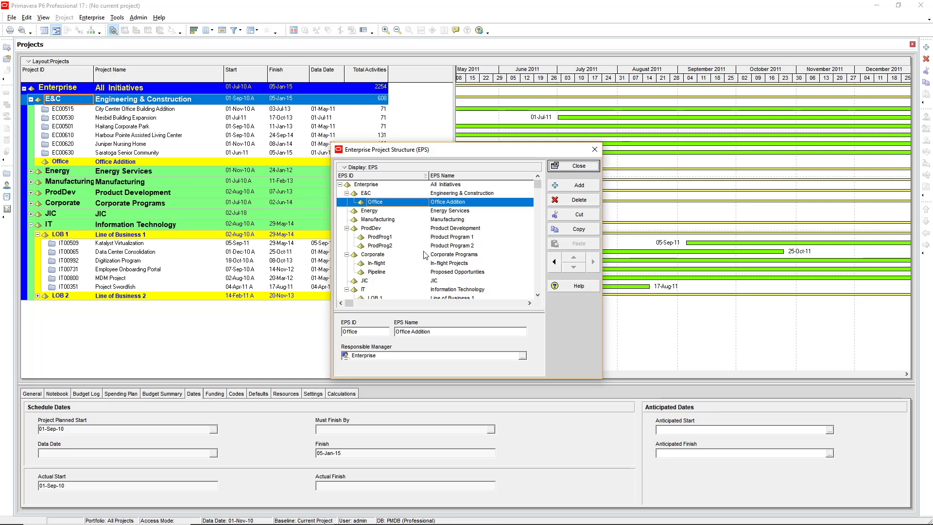
pyautogui.click(574, 165)
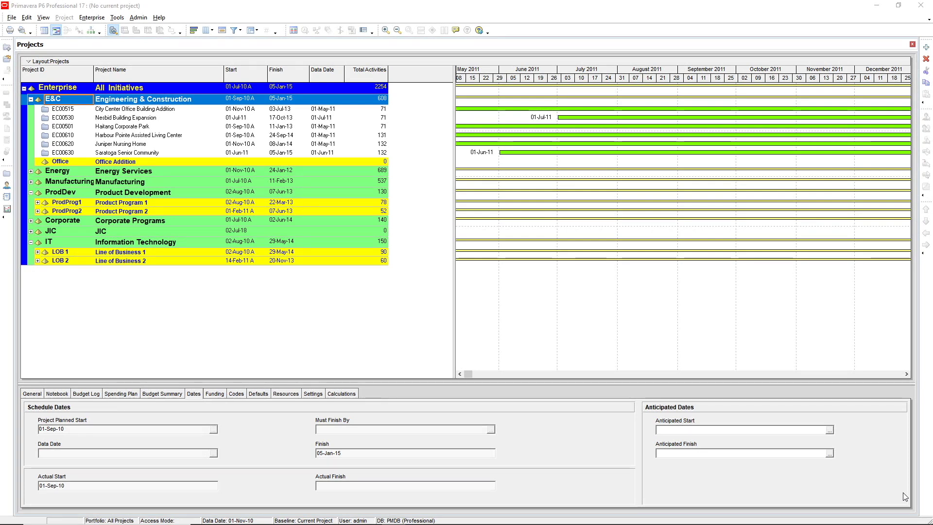
pyautogui.click(148, 161)
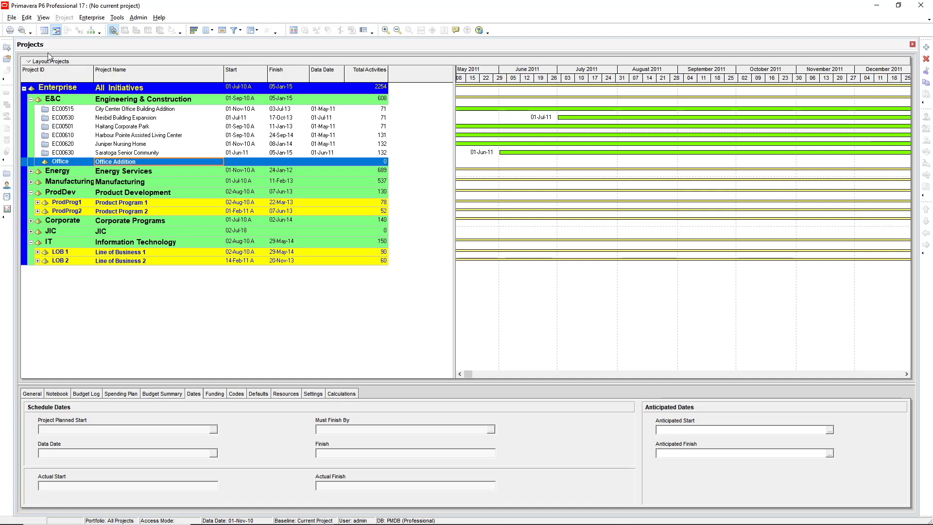
# Open project EC00530, Nesbid Building Expansion, from its right-click menu
pyautogui.rightClick(111, 119)
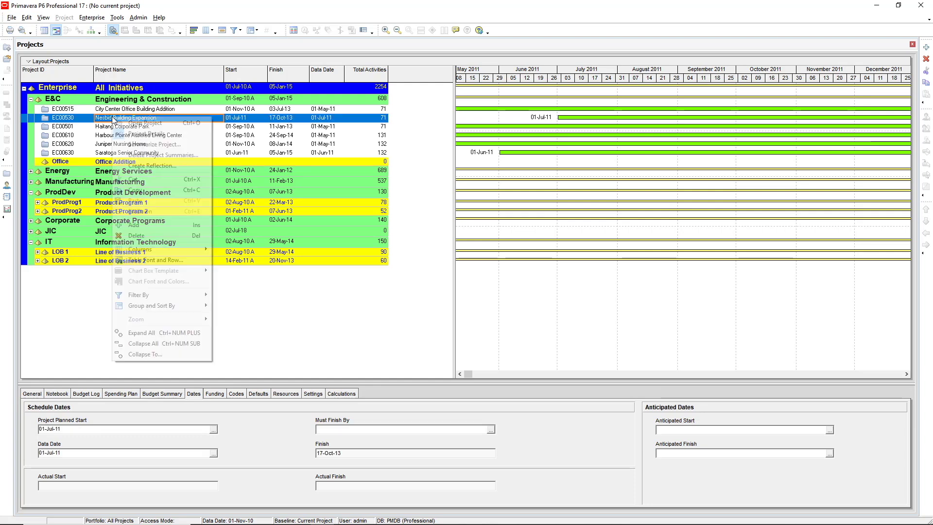
pyautogui.click(155, 124)
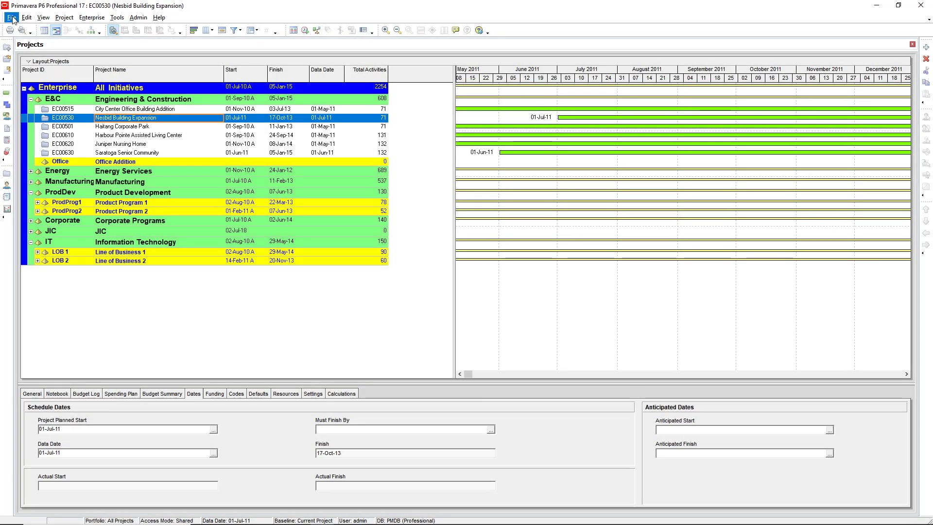
# Start a new project with File > New, placing it under the Office Addition EPS node
pyautogui.click(11, 18)
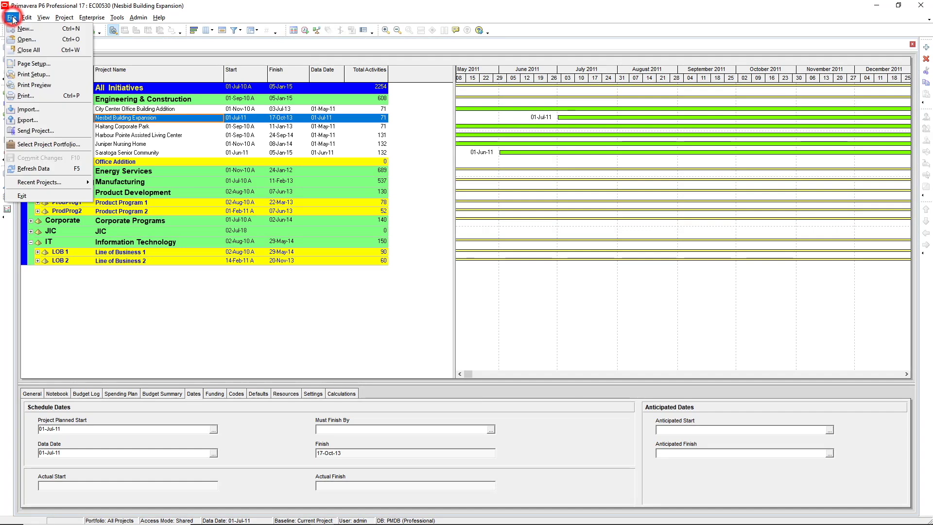
pyautogui.click(28, 30)
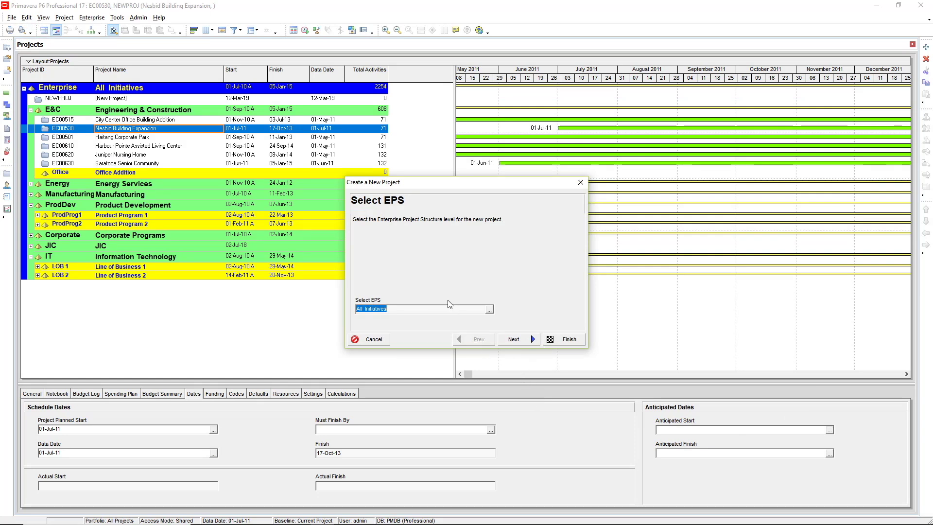
pyautogui.click(489, 310)
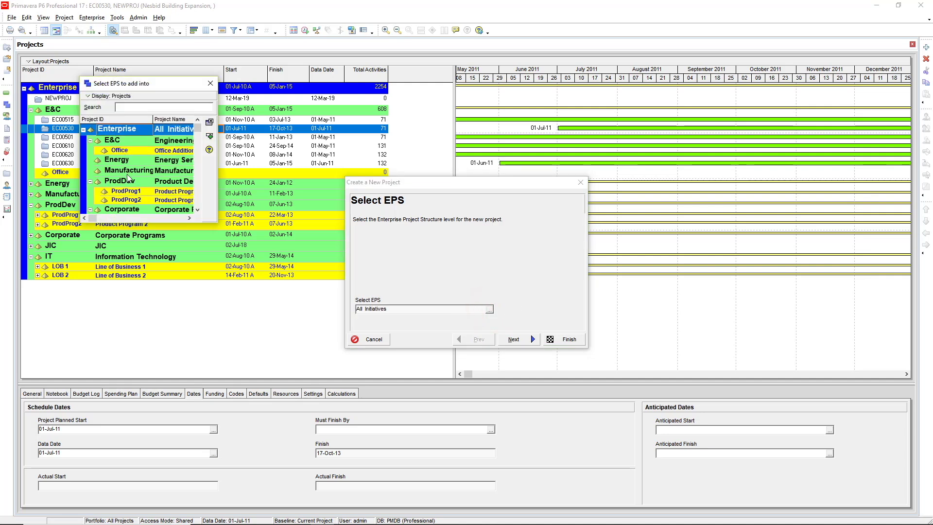
pyautogui.click(140, 150)
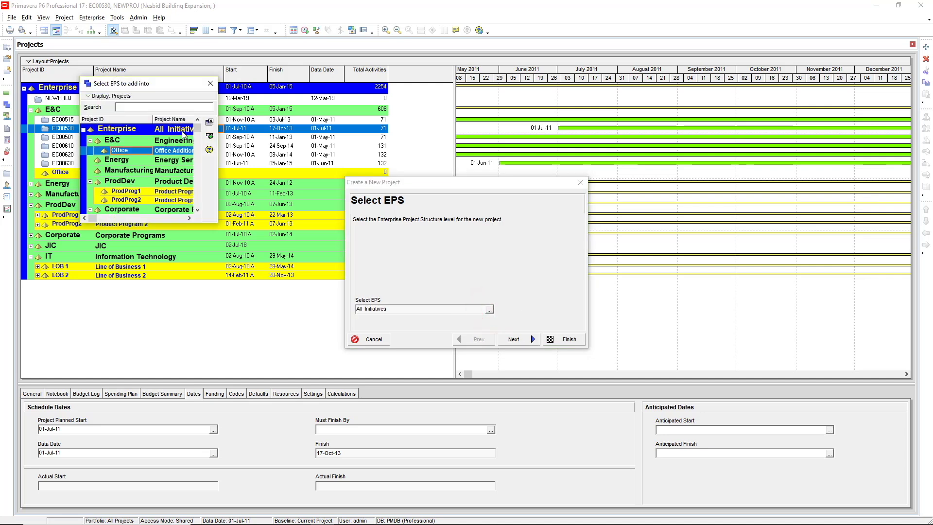
pyautogui.click(212, 136)
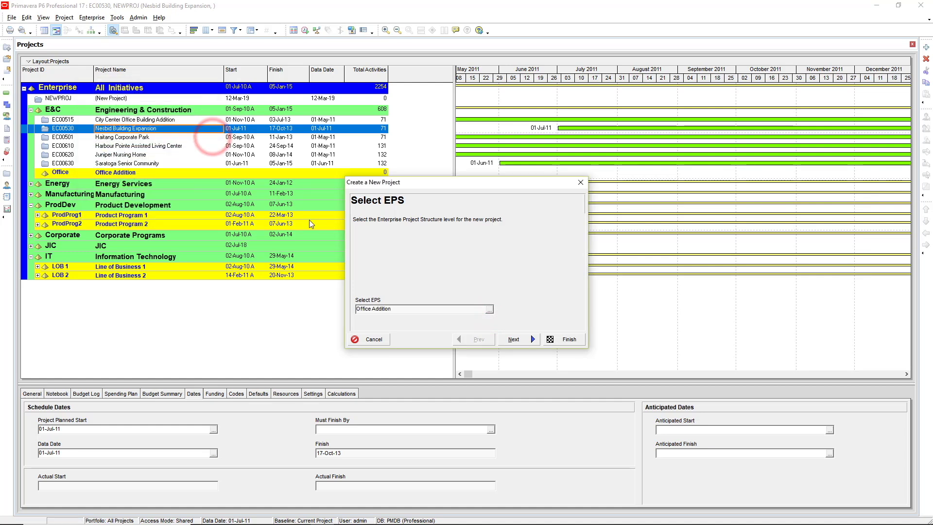
pyautogui.click(521, 342)
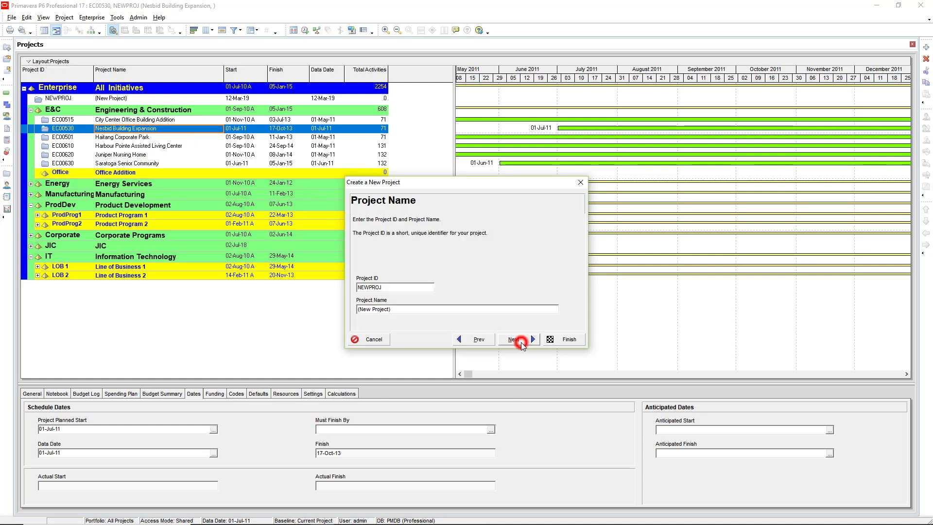
# Enter Project ID EC001 and Project Name 'Office Building Addition' in the new project wizard
pyautogui.doubleClick(390, 287)
pyautogui.write('EC001')
pyautogui.doubleClick(396, 309)
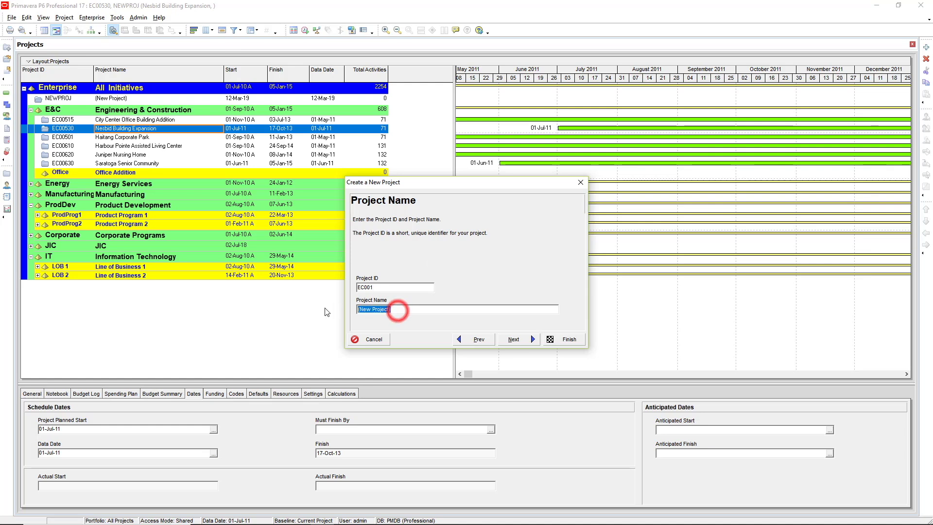
pyautogui.write('Office ')
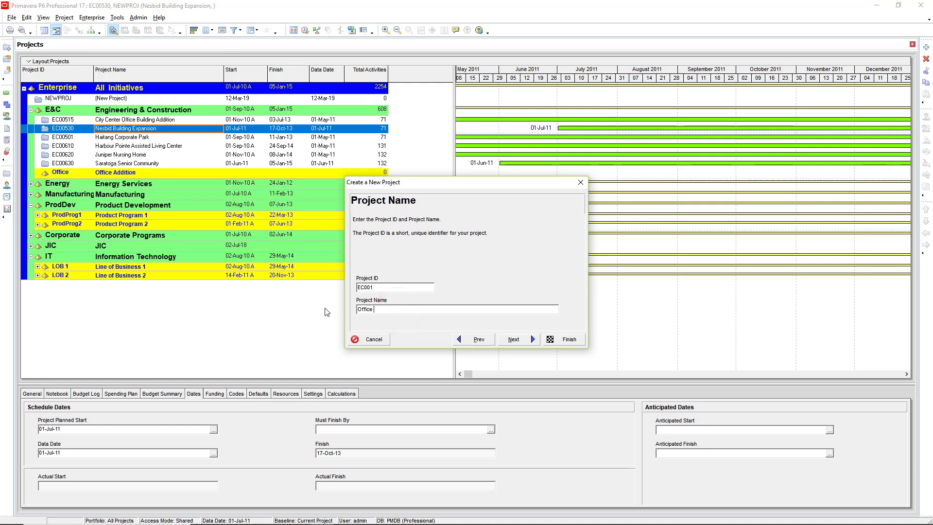
pyautogui.write('Building Addition')
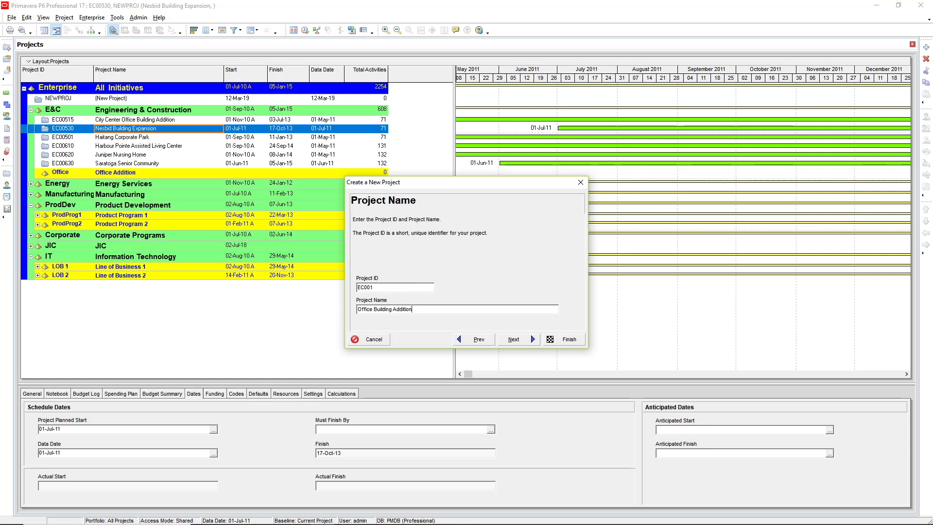
pyautogui.click(513, 339)
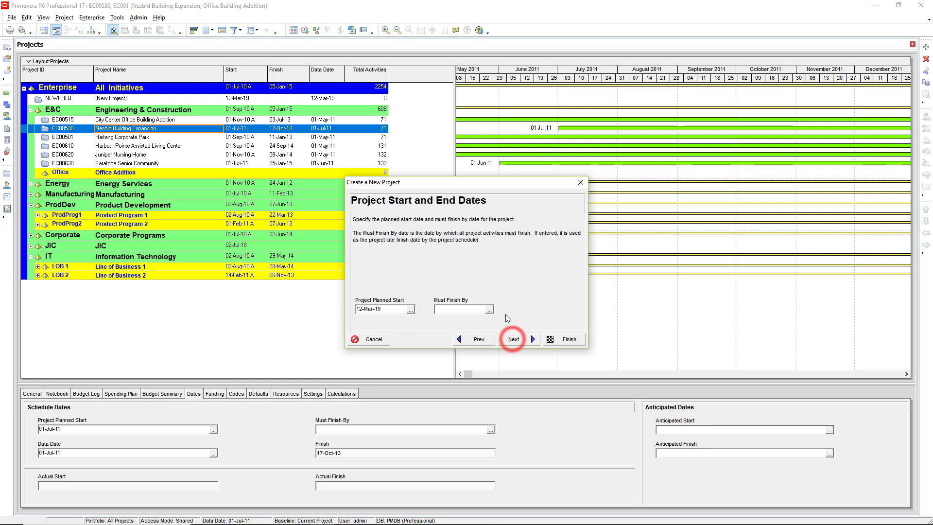
# Set the project's planned start to 02-Jul-18 using the calendar picker
pyautogui.click(411, 309)
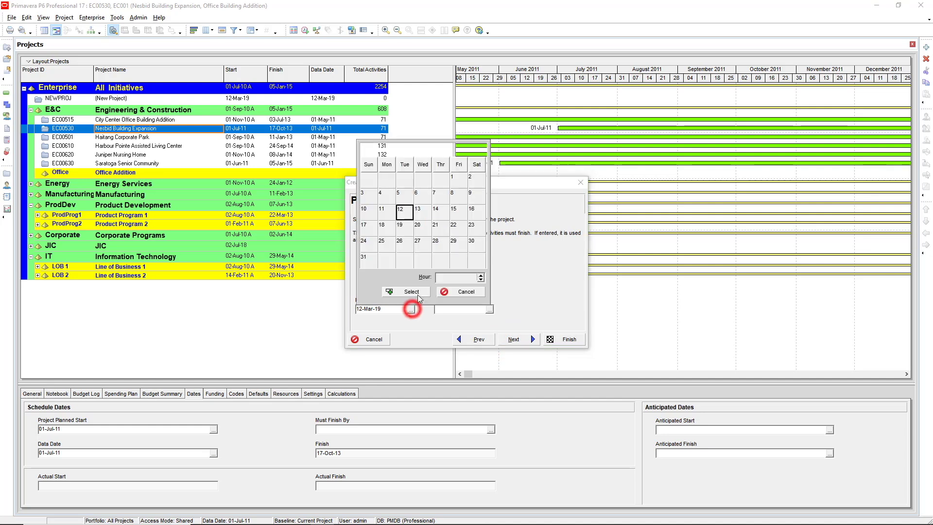
pyautogui.click(370, 149)
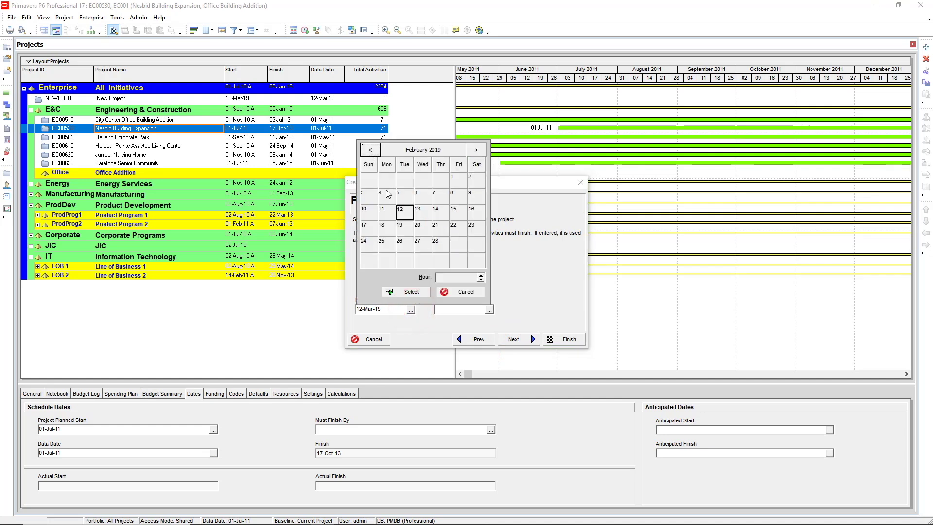
pyautogui.click(408, 149)
pyautogui.click(370, 150)
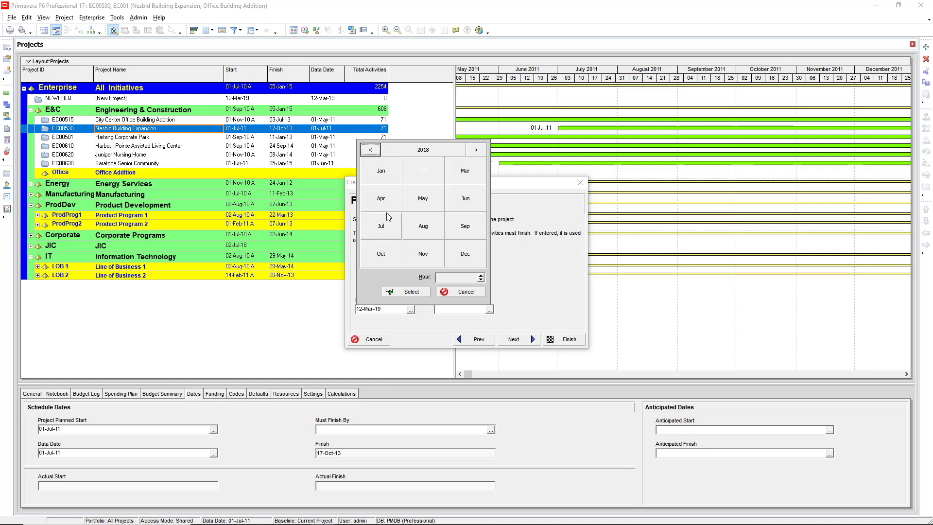
pyautogui.click(382, 225)
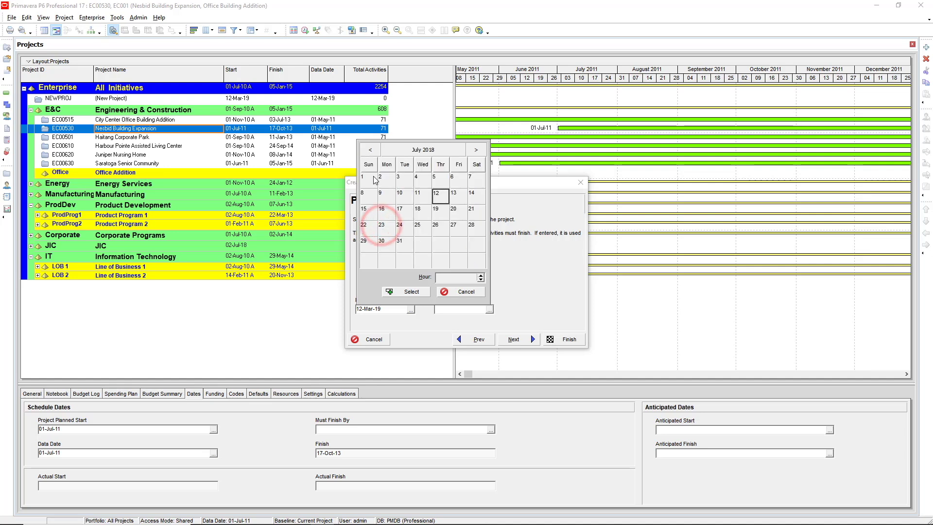
pyautogui.click(386, 179)
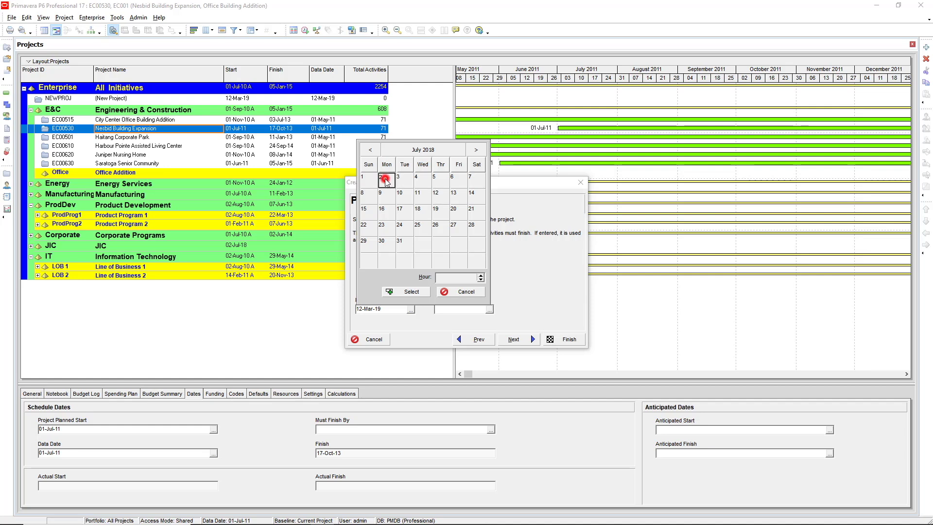
pyautogui.click(411, 292)
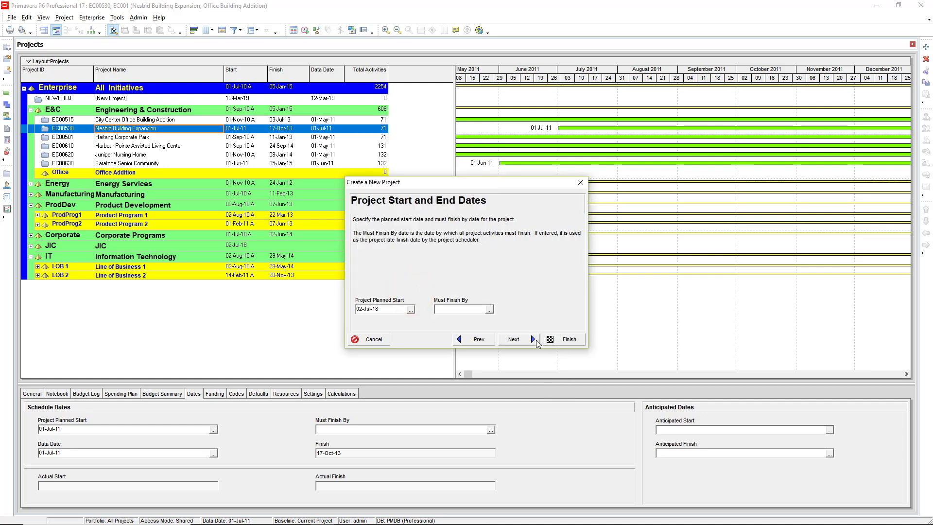
pyautogui.click(516, 339)
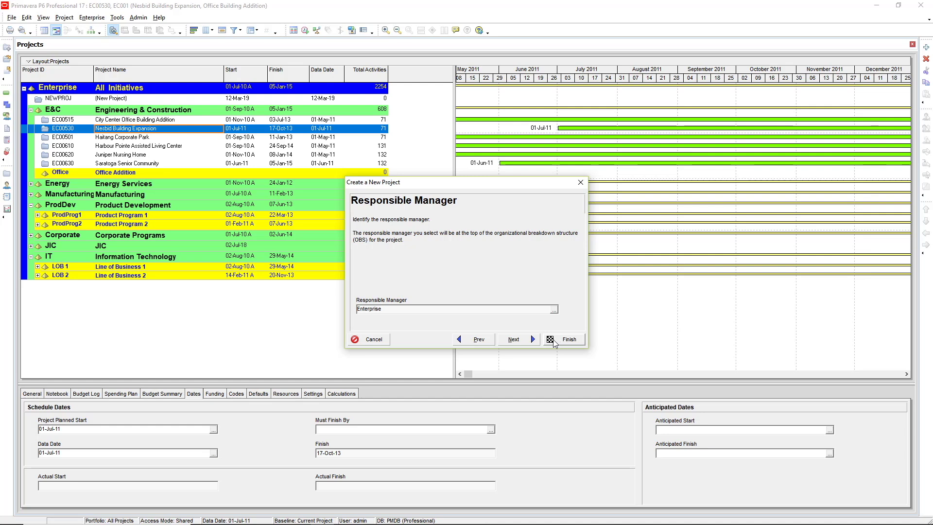
# Keep Enterprise as responsible manager and finish the wizard to create EC001
pyautogui.click(515, 339)
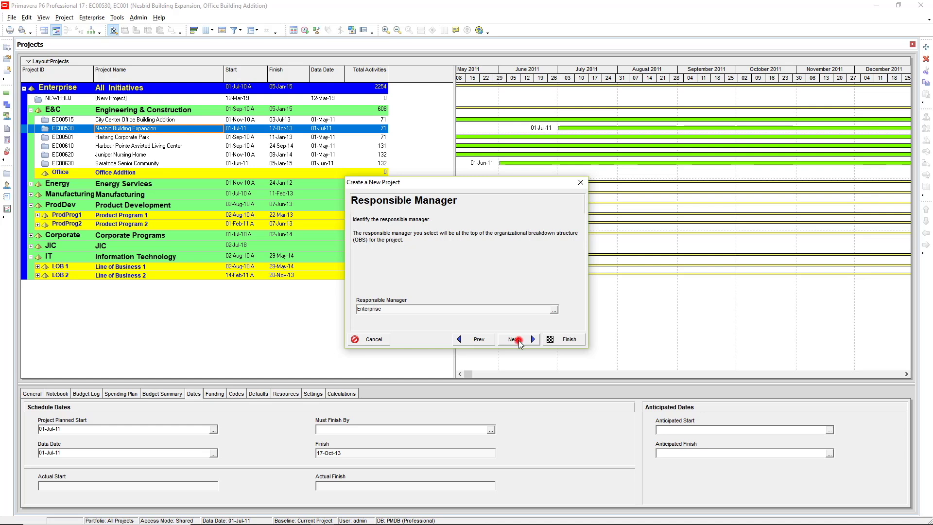
pyautogui.click(570, 339)
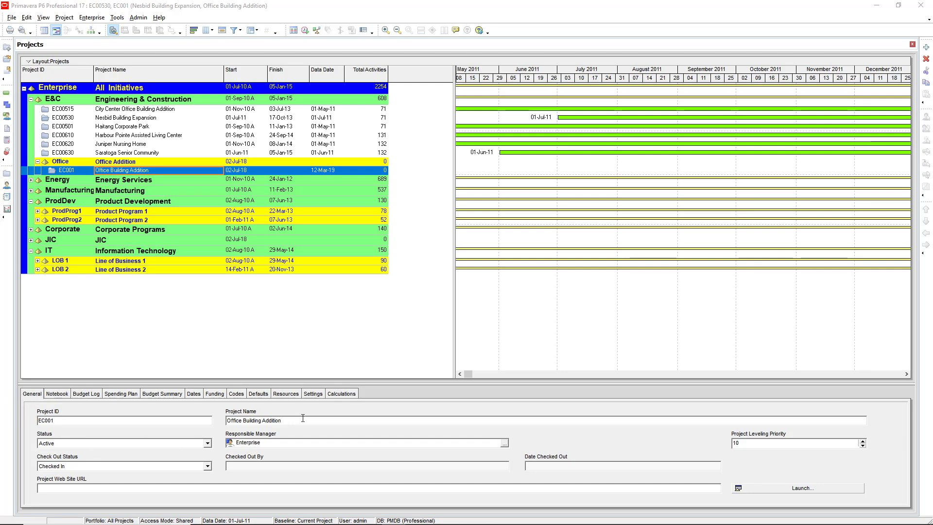
# Review EC001's Dates, Defaults and Settings tabs in the project details panel
pyautogui.click(194, 394)
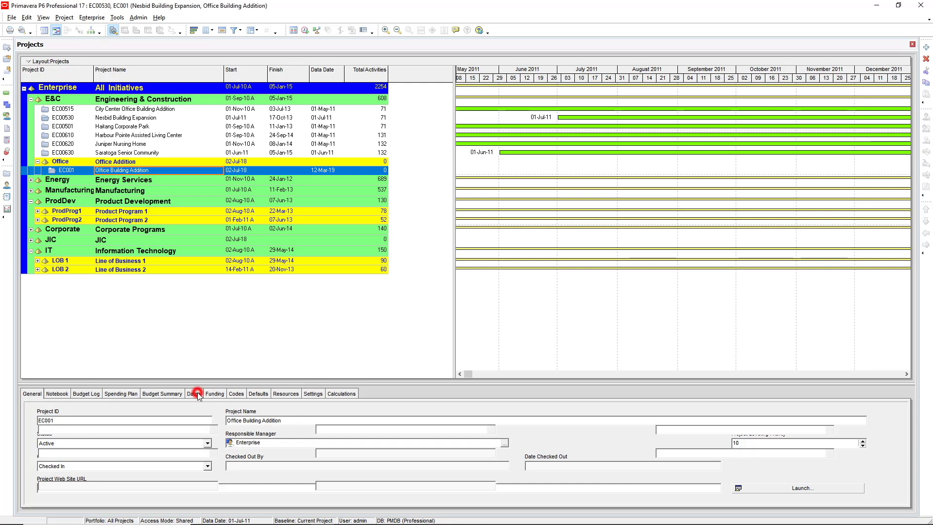
pyautogui.click(264, 396)
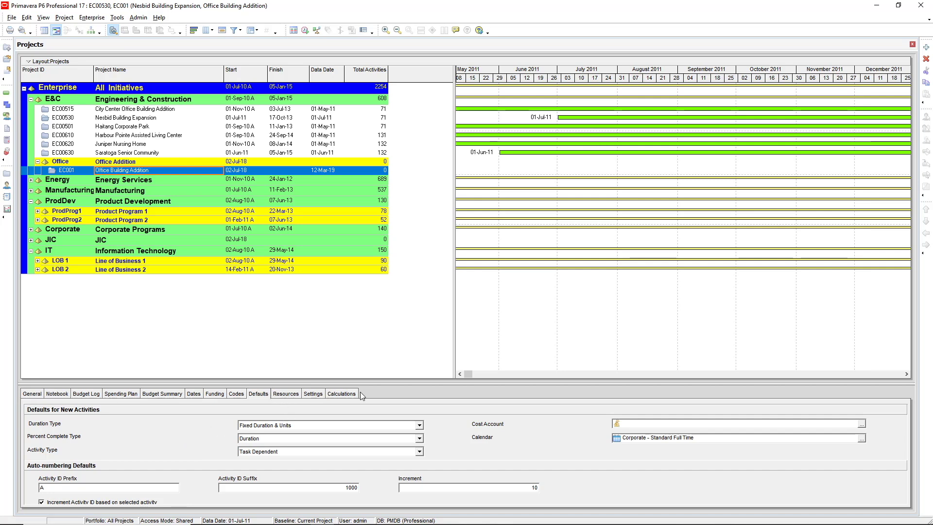
pyautogui.click(313, 393)
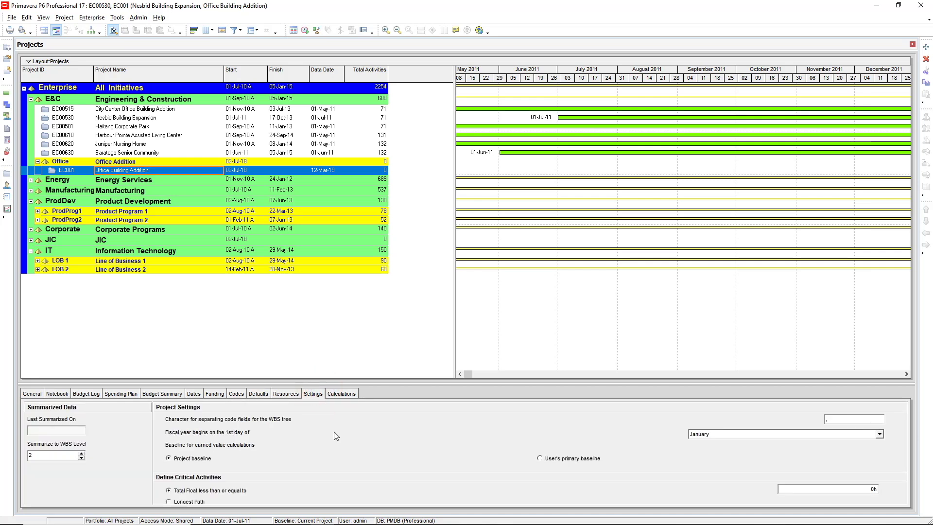